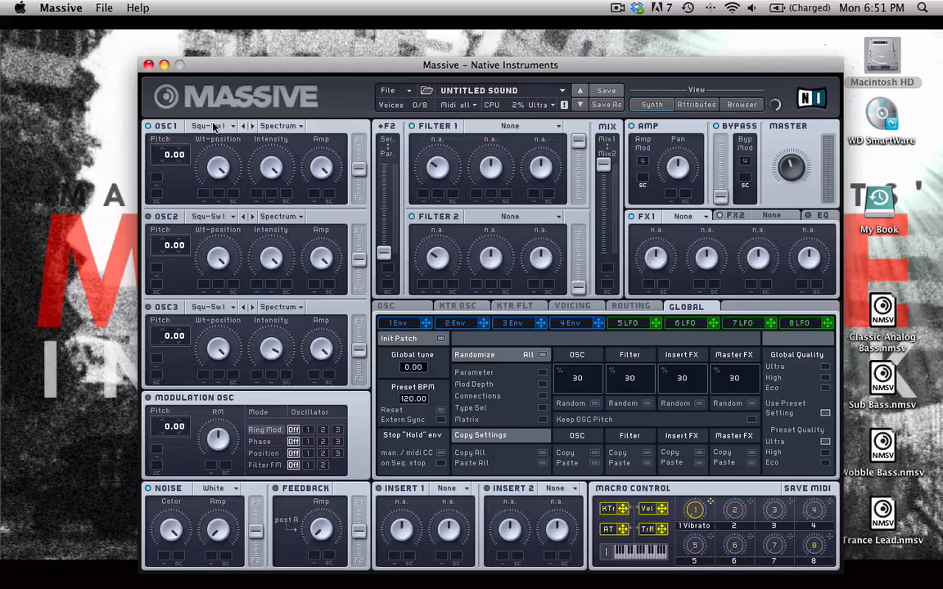
Set OSC2's wavetable to Duckorgan and OSC3's wavetable to Digigrain I.
click(215, 219)
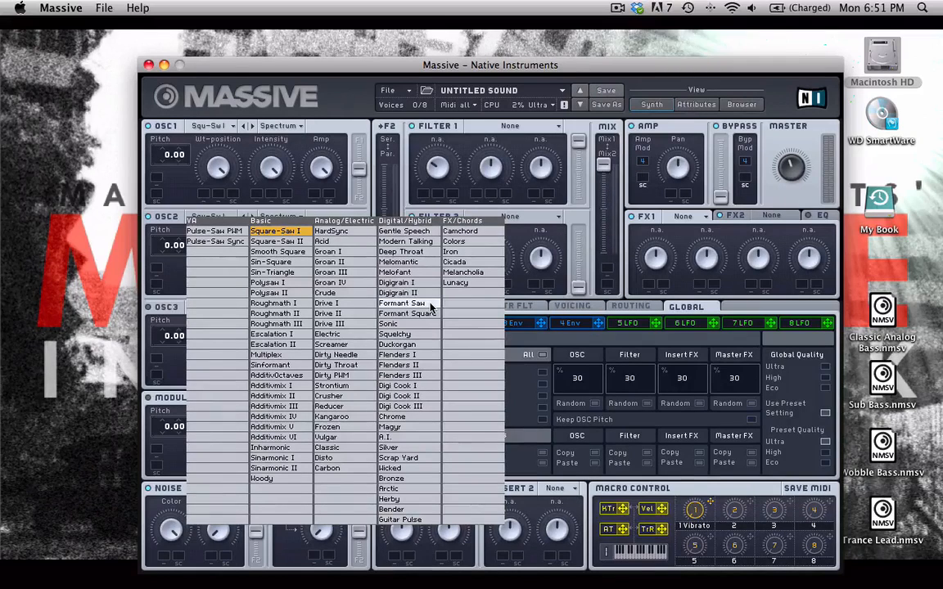
click(409, 344)
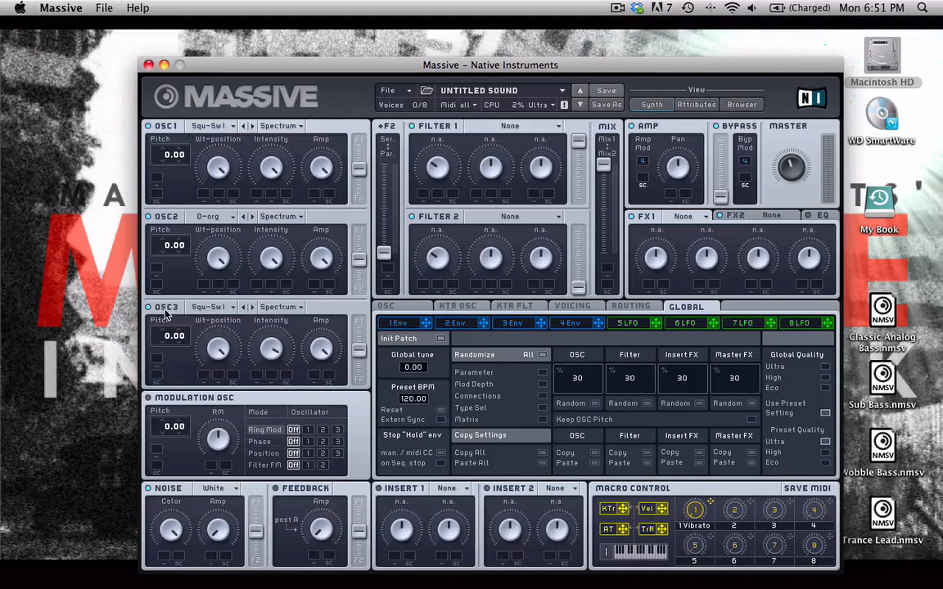
click(208, 307)
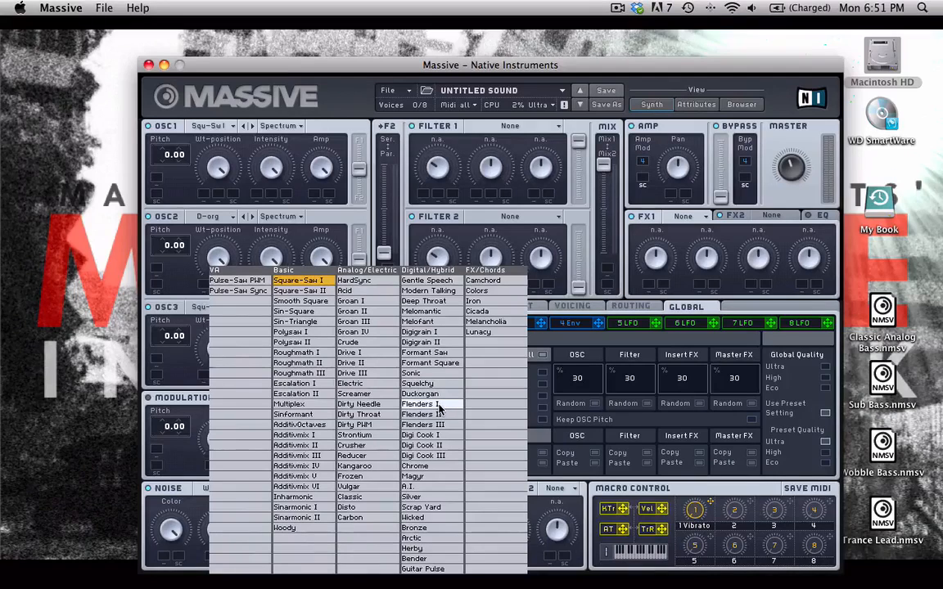
click(446, 341)
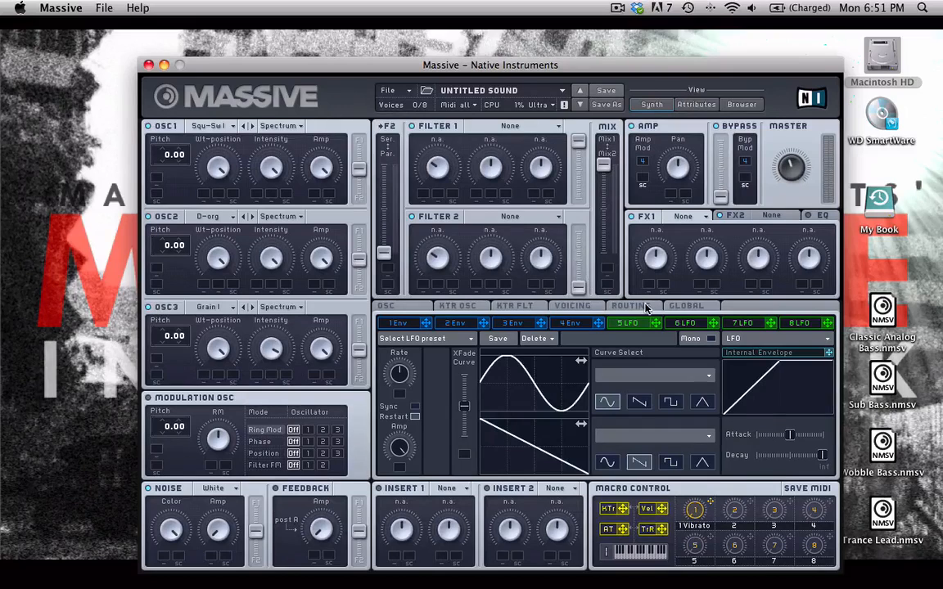
Assign modulator 5 to OSC1's pitch and switch it from LFO to Stepper mode.
drag(655, 325, 173, 164)
click(753, 338)
click(748, 357)
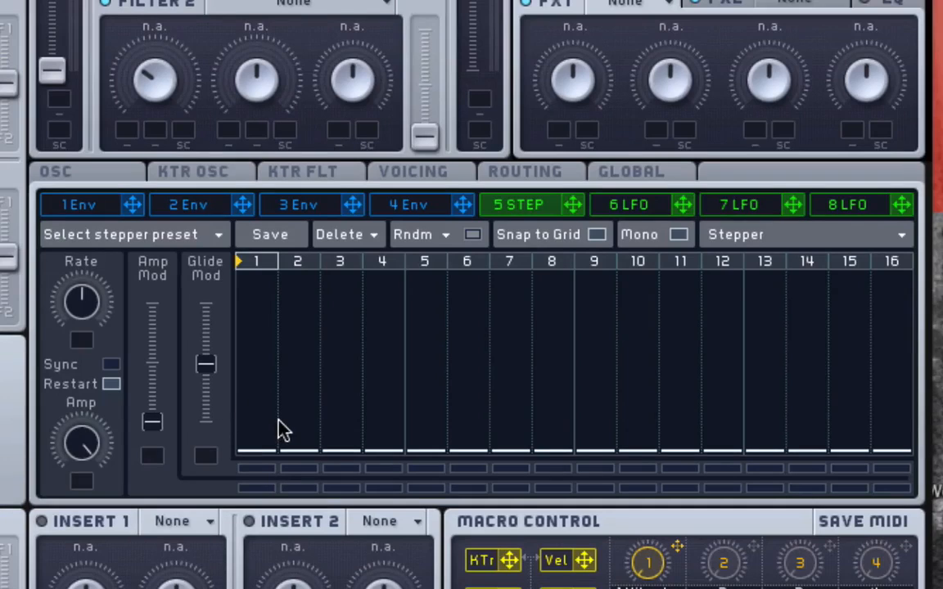
click(261, 405)
click(303, 361)
click(382, 316)
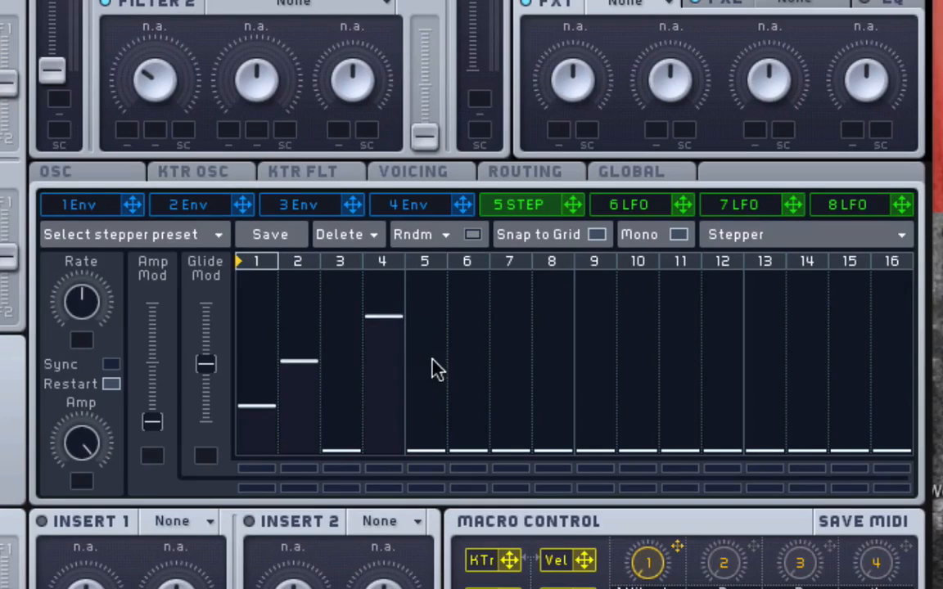
click(426, 361)
click(469, 376)
click(512, 406)
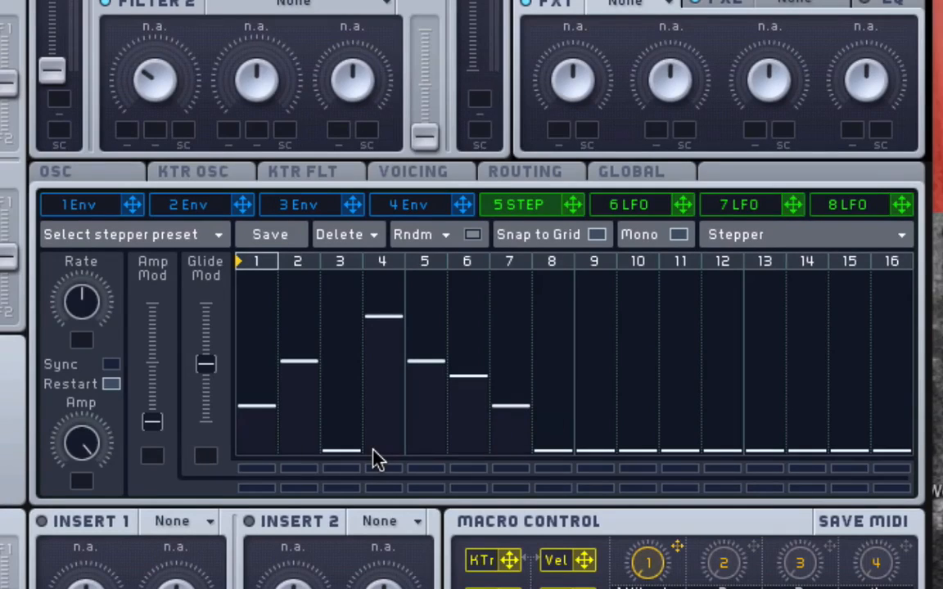
mouse_move(520, 438)
mouse_down()
mouse_move(238, 452)
mouse_move(532, 457)
mouse_move(385, 460)
mouse_up()
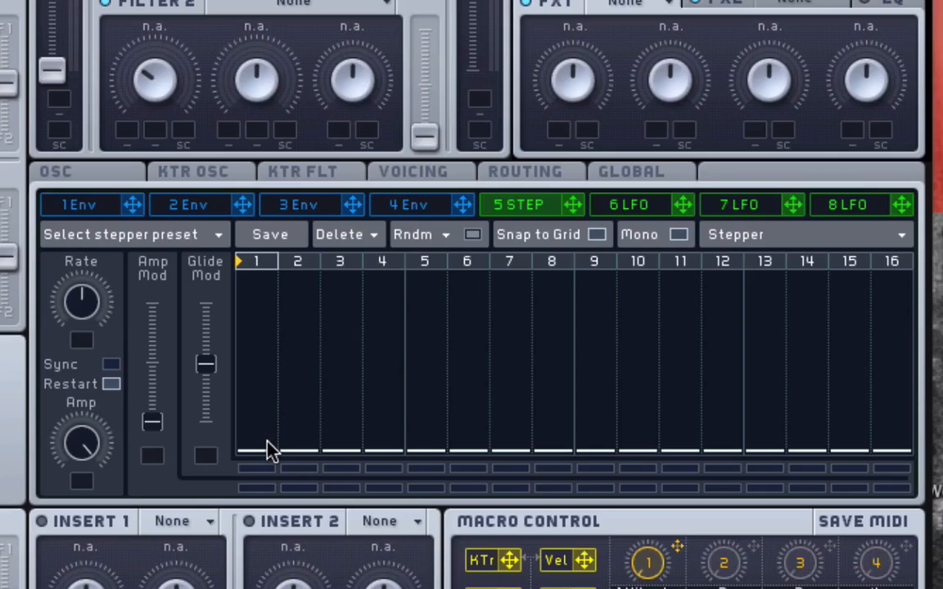
Set steps 1, 4 and 7 of stepper 5 to 7.00, leaving the steps between and step 8 at zero.
drag(269, 438, 262, 358)
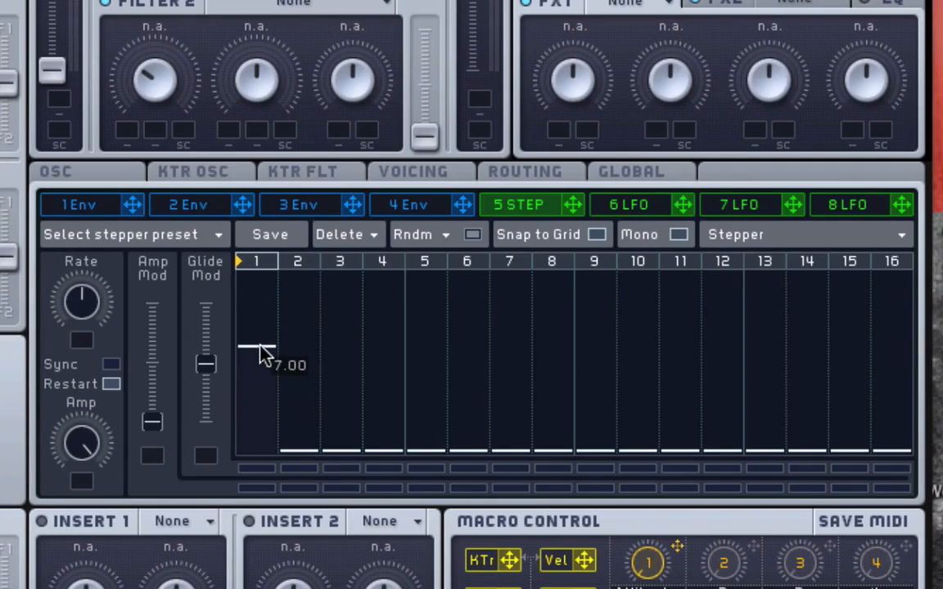
click(387, 358)
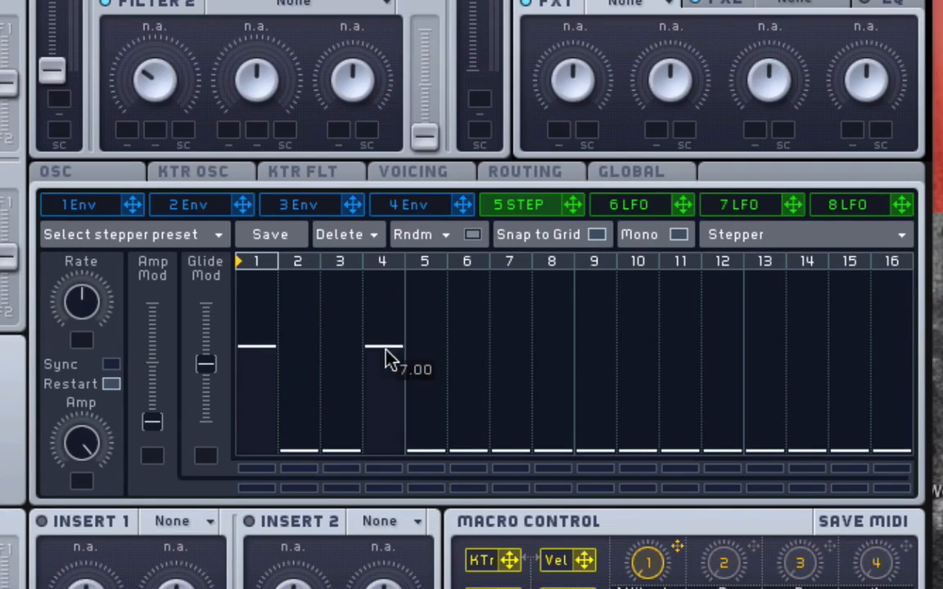
click(560, 359)
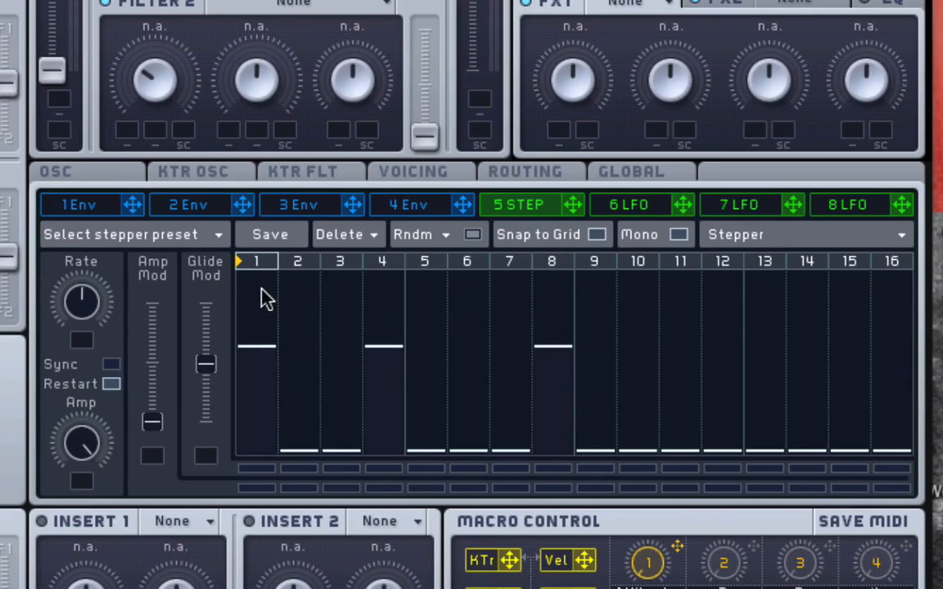
click(510, 354)
drag(570, 367, 578, 469)
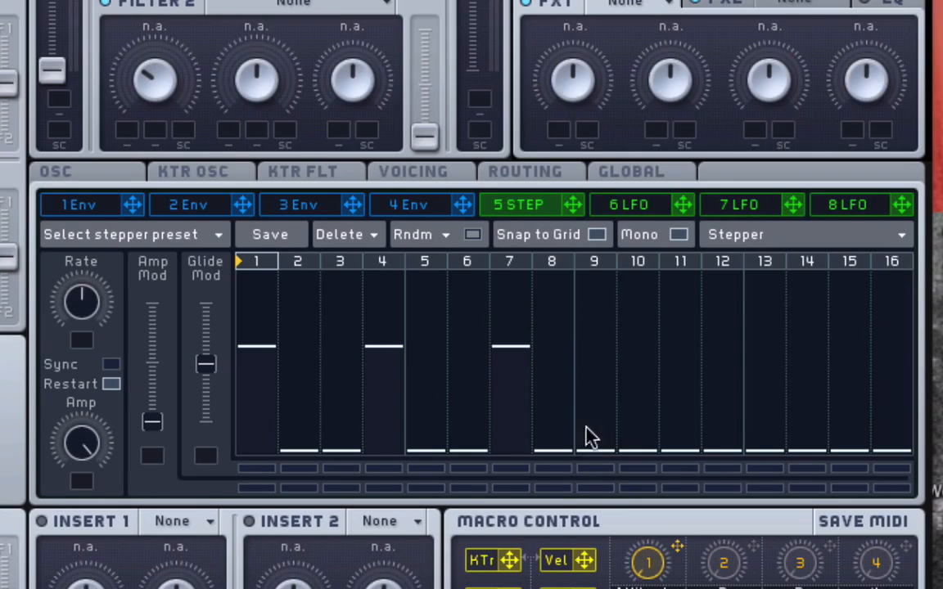
Raise steps 10 and 13 of stepper 5 slightly above step 7, set steps 15 and 16 to maximum, and enable Sync.
drag(642, 346, 641, 336)
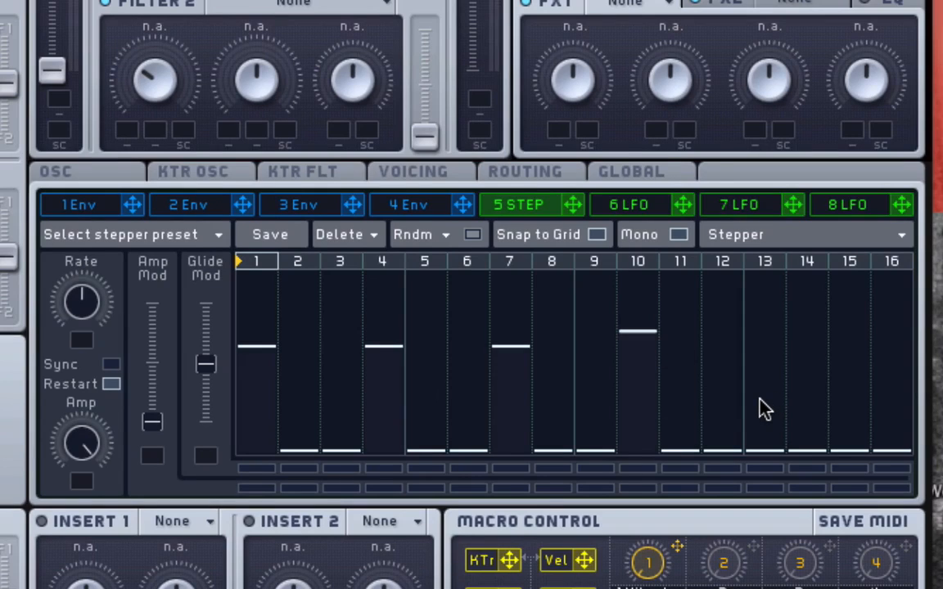
drag(766, 415, 766, 331)
drag(843, 413, 847, 263)
drag(898, 449, 899, 232)
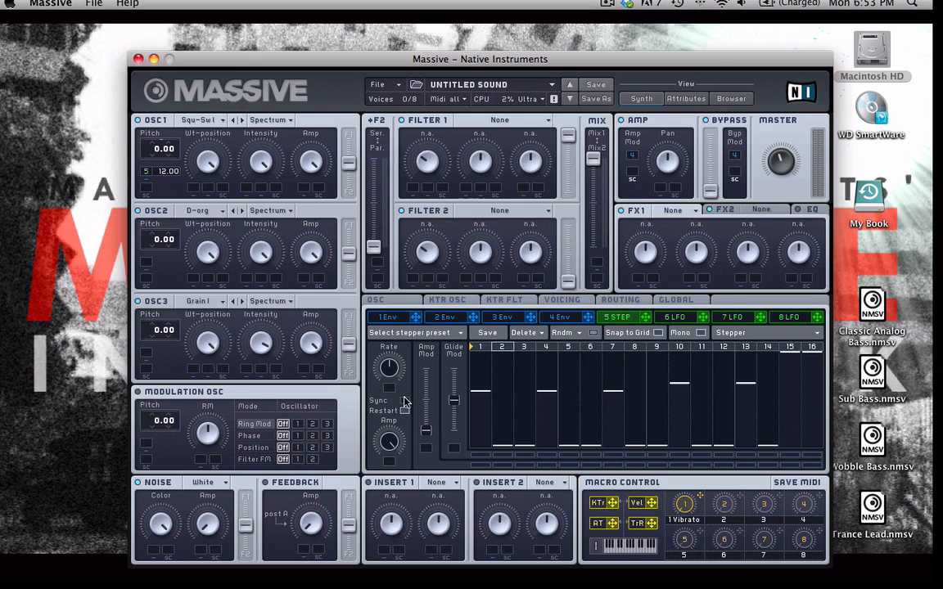
click(404, 400)
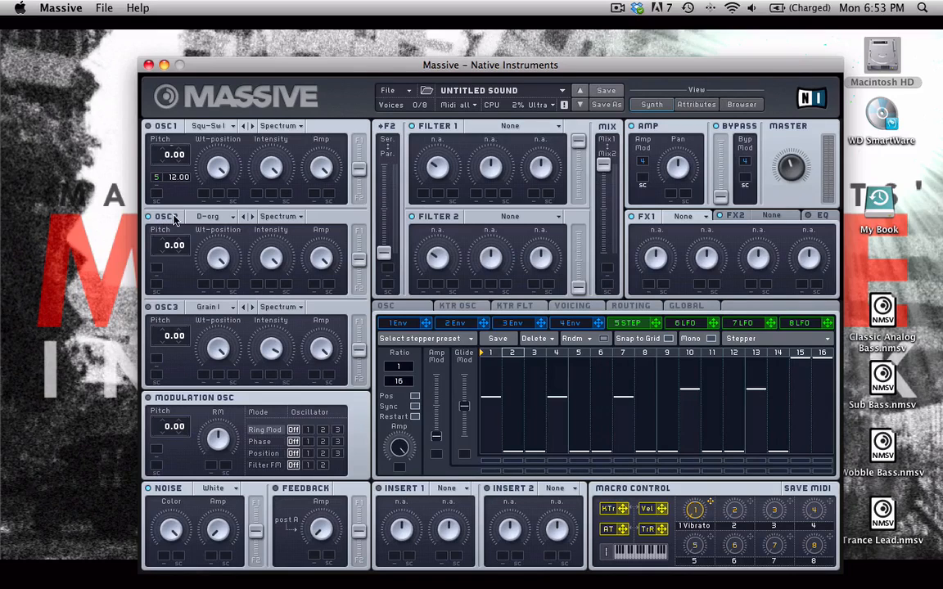
Switch modulator 6 to Stepper mode and sync it at a ratio of 1/8.
click(686, 325)
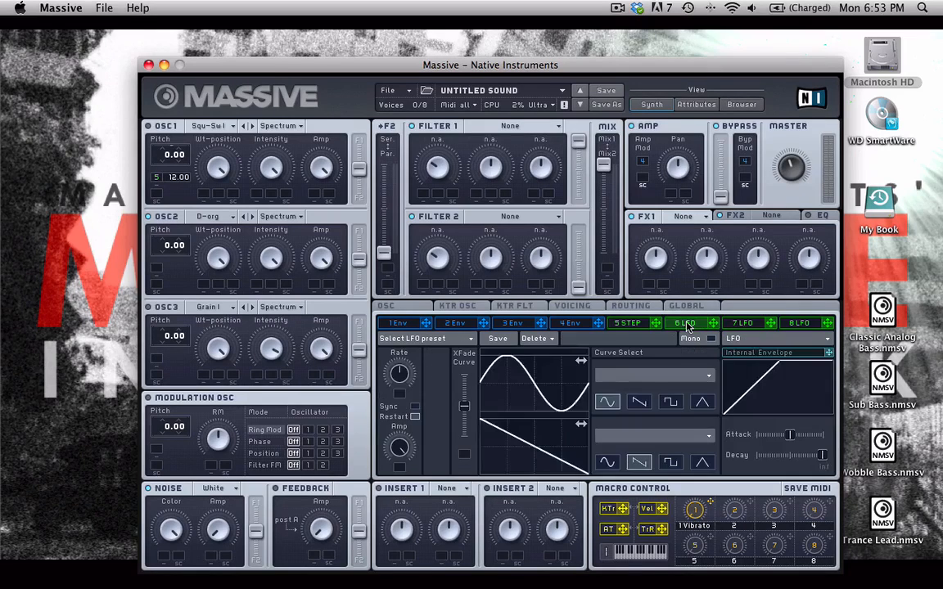
click(777, 338)
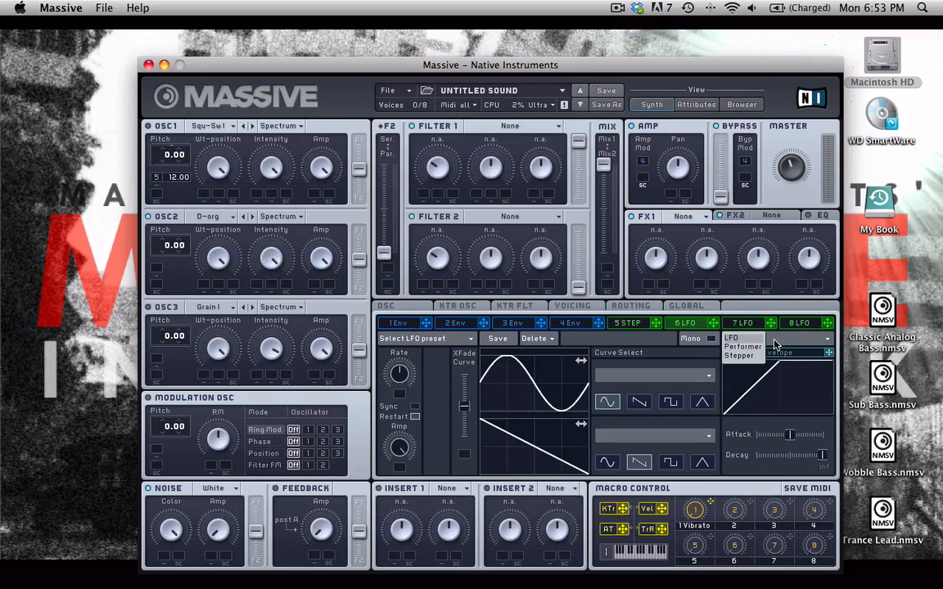
click(757, 361)
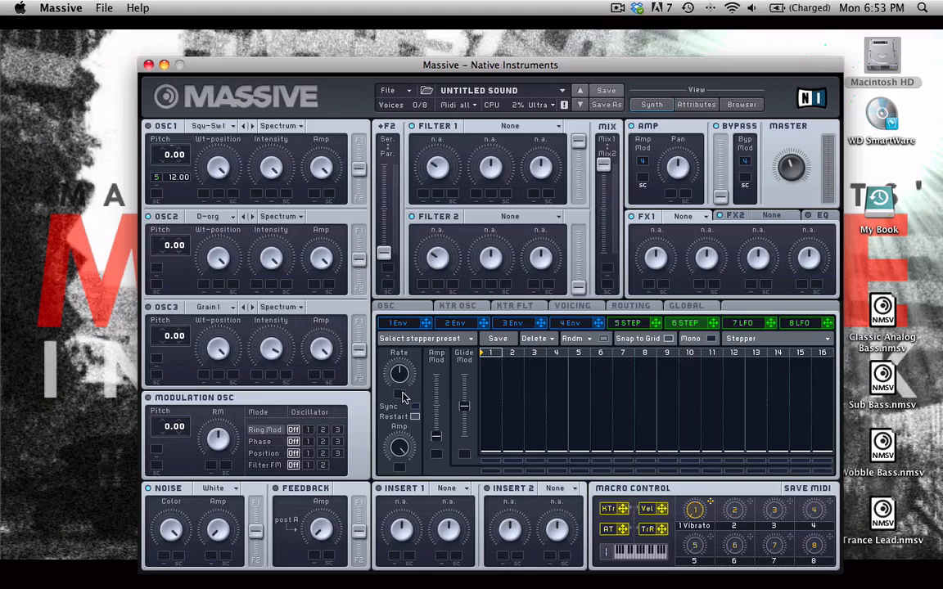
click(403, 398)
drag(399, 381, 401, 373)
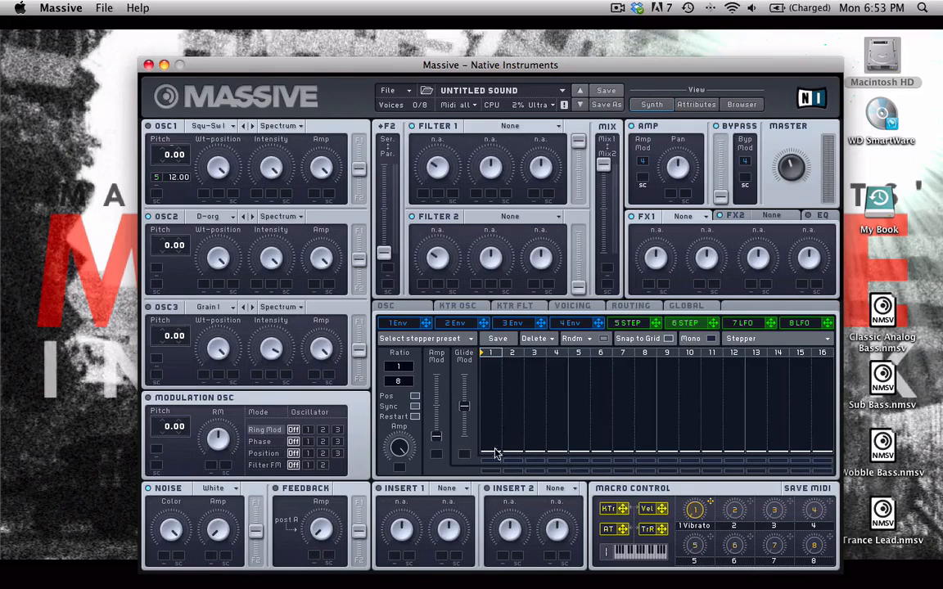
Draw a rising pattern on steps 3–4, 7–8, 11, 13 and 16 of stepper 6 and assign it to OSC2's pitch.
mouse_move(537, 453)
mouse_down()
mouse_move(542, 433)
mouse_move(559, 430)
mouse_up()
mouse_move(614, 449)
mouse_down()
mouse_move(620, 419)
mouse_move(655, 413)
mouse_up()
drag(712, 450, 714, 397)
drag(759, 444, 759, 377)
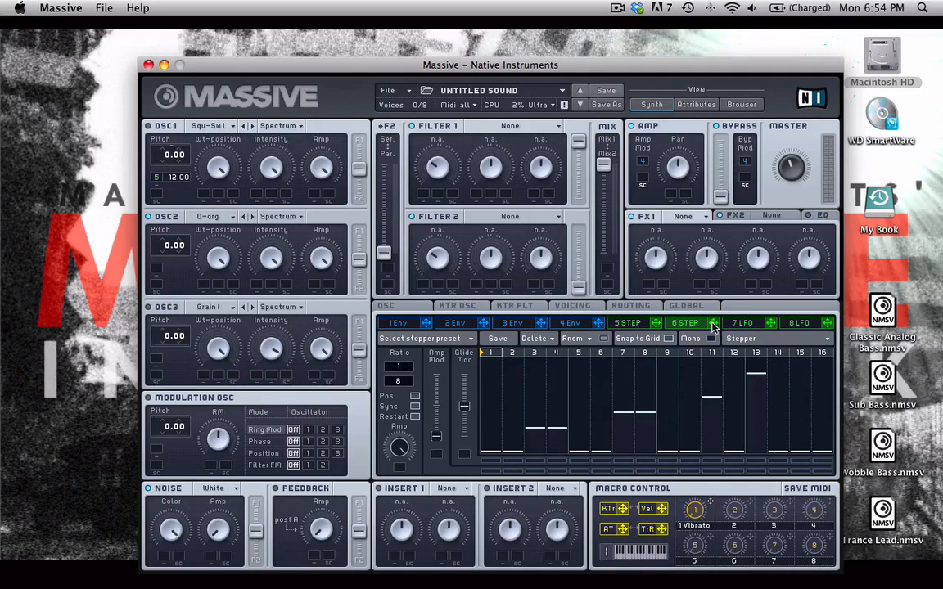
drag(712, 325, 173, 252)
drag(821, 366, 823, 355)
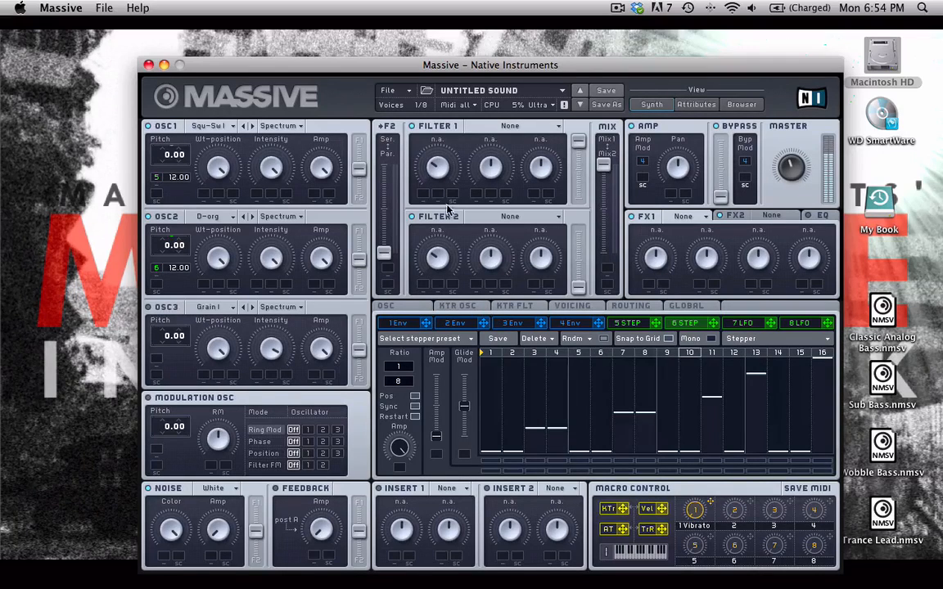
Set Filter 1's type to Scream and switch modulator 7 to Performer mode.
click(498, 130)
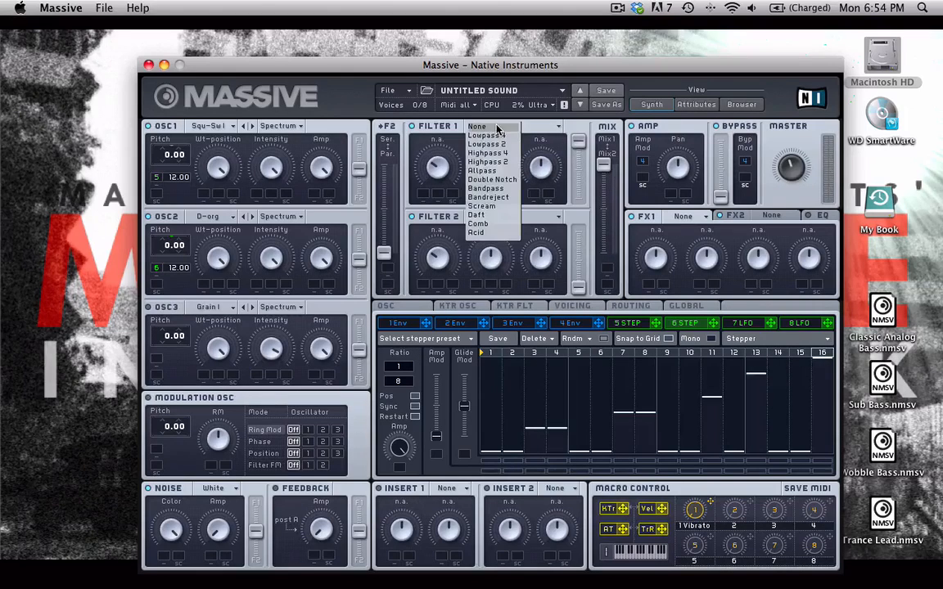
click(495, 208)
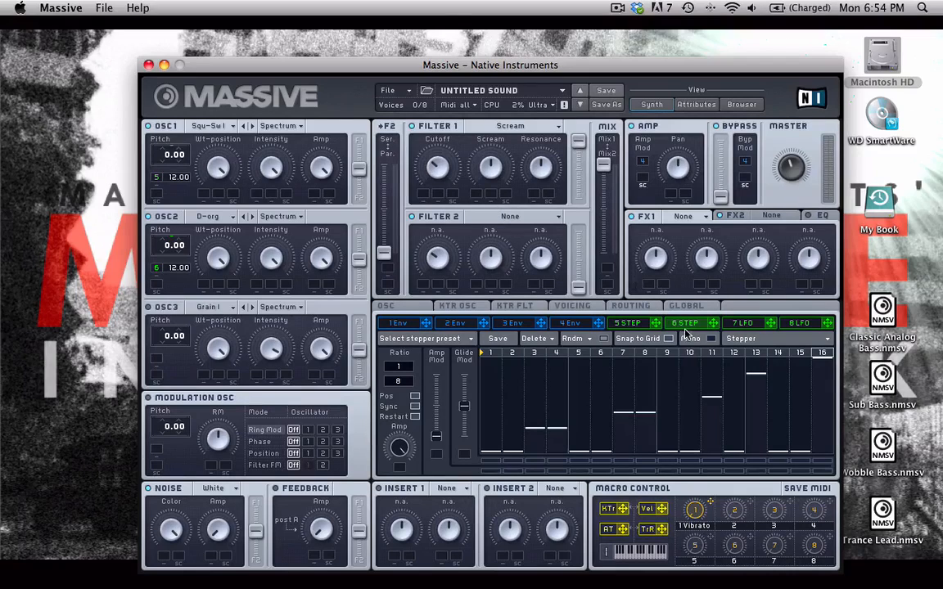
click(742, 324)
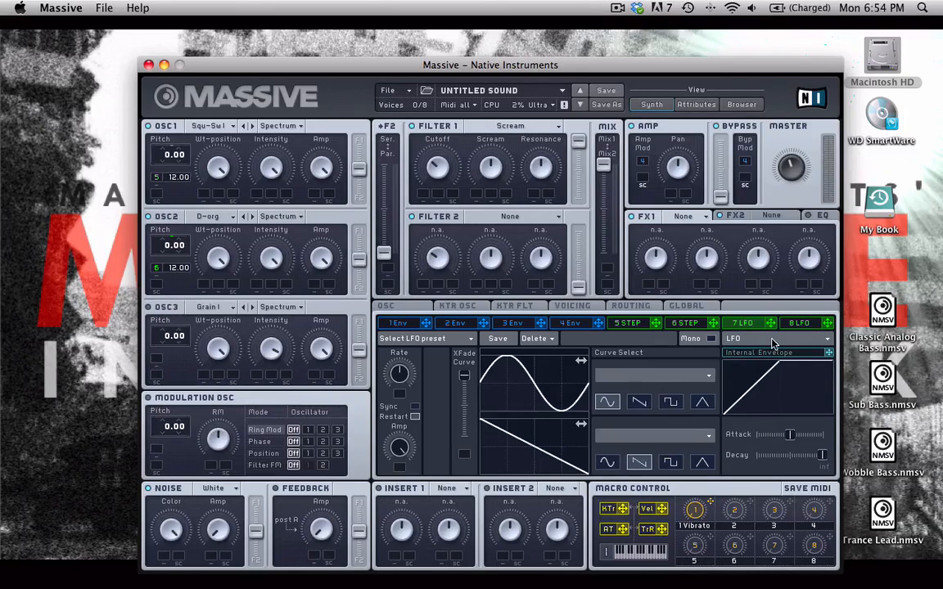
click(772, 342)
click(798, 357)
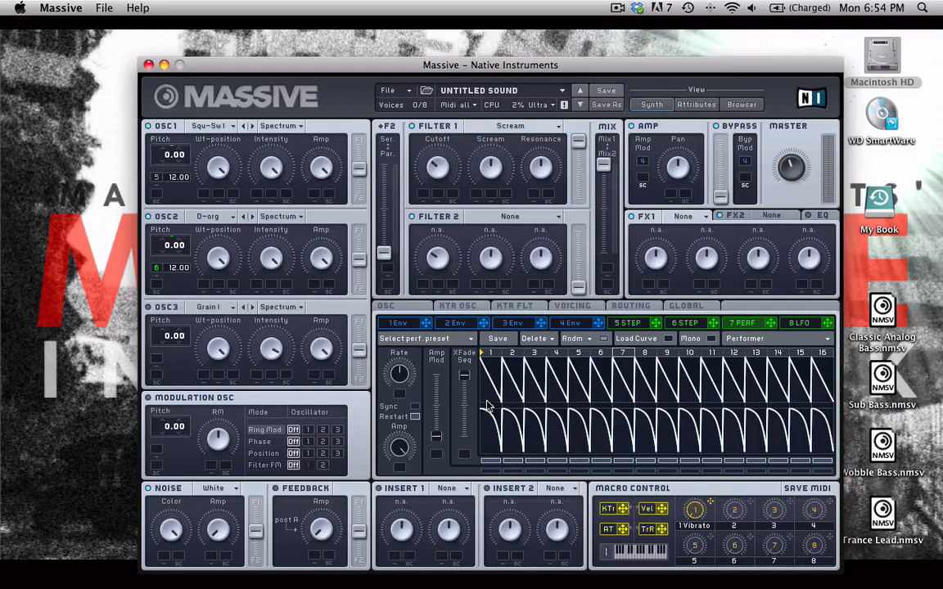
Assign performer 7 to Filter 1's cutoff with a wide upward modulation range and enable the performer's Sync.
drag(773, 325, 422, 197)
drag(420, 160, 421, 128)
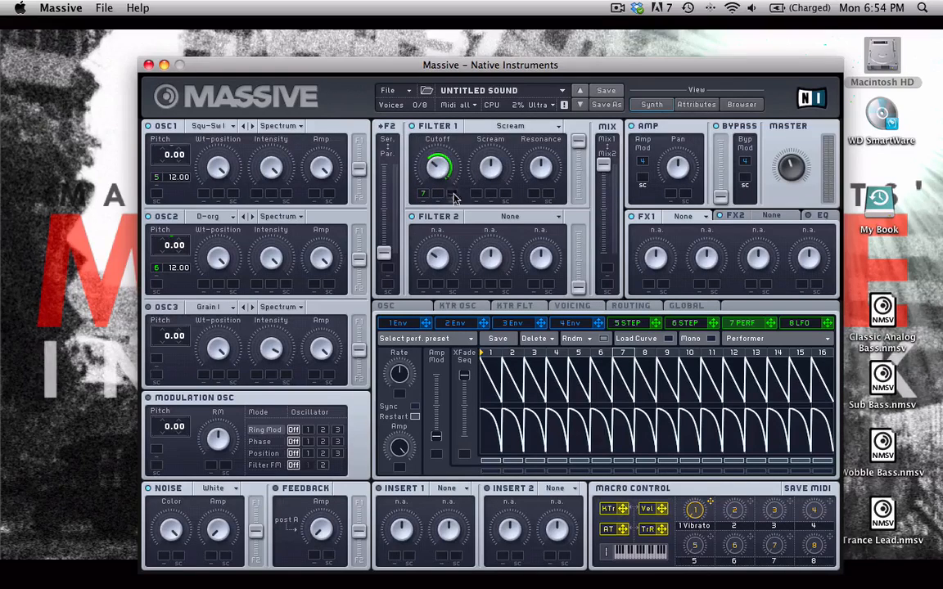
click(415, 406)
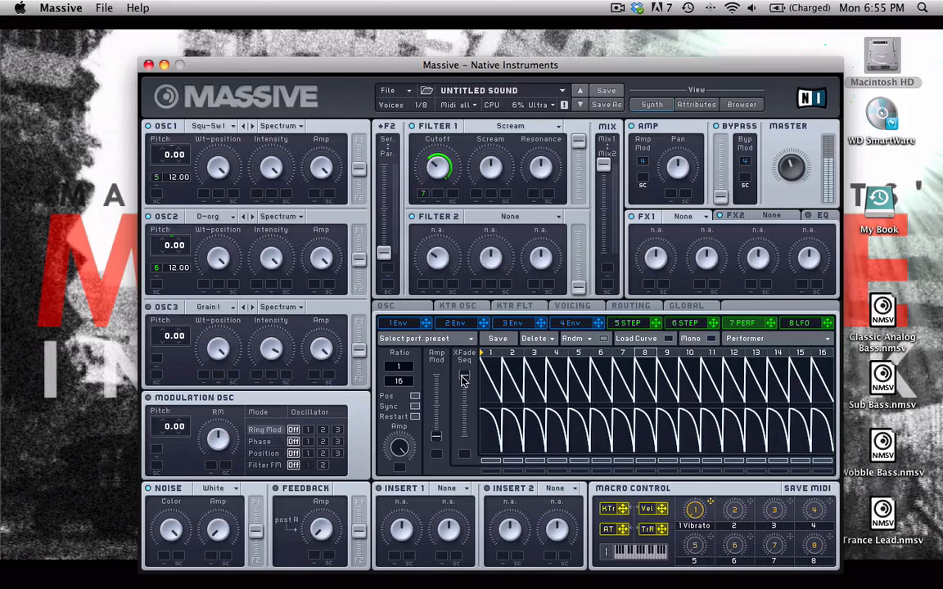
Load the Smooth The Saw factory preset into performer 7 and set its sequence crossfade about halfway.
click(434, 338)
mouse_move(397, 338)
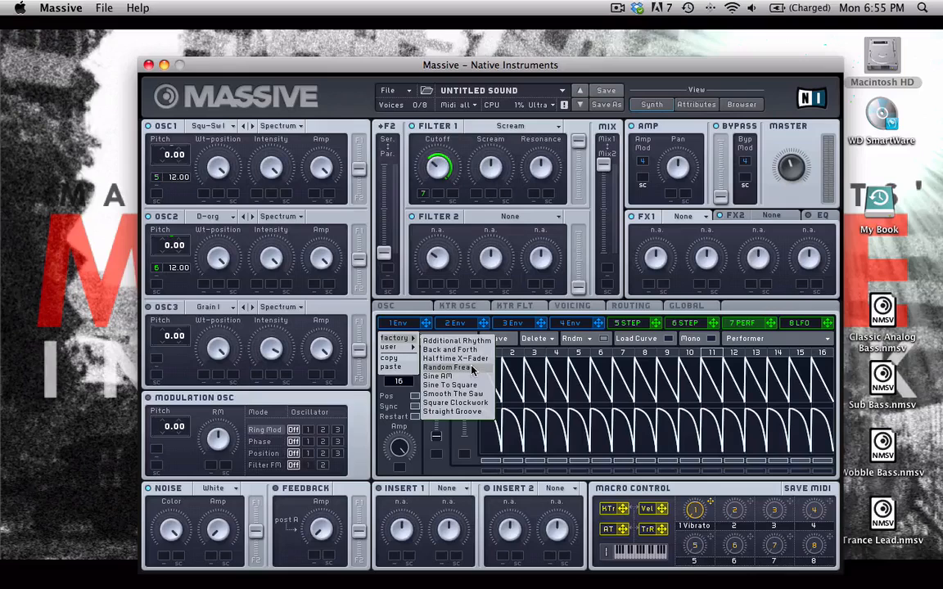
click(485, 393)
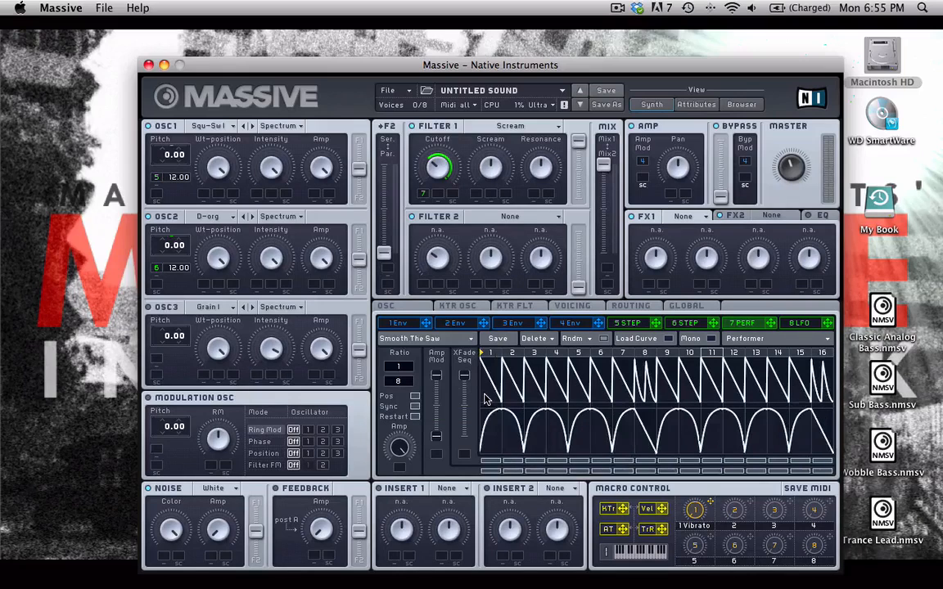
drag(463, 377, 465, 412)
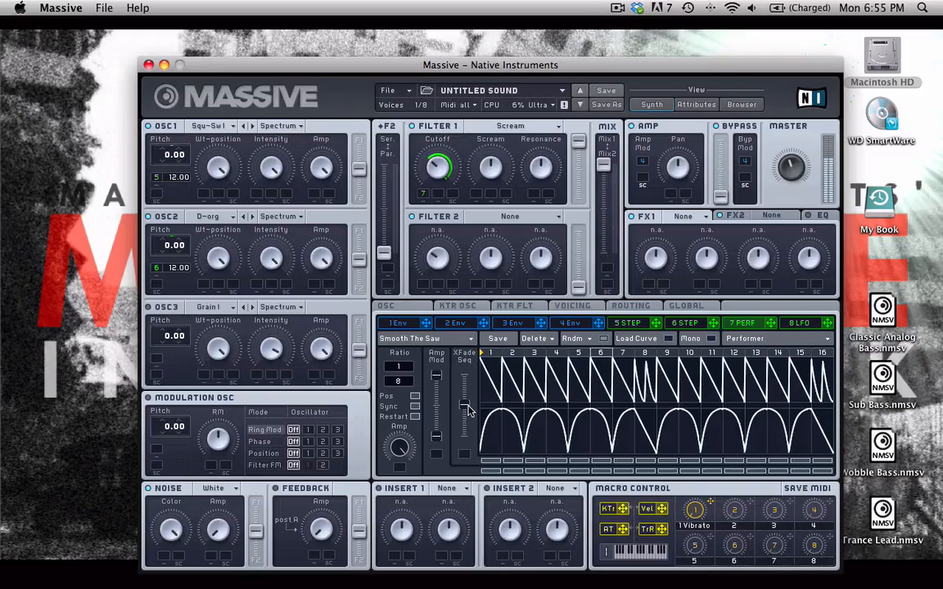
Lower Filter 1's cutoff and route the oscillators entirely into Filter 1.
drag(435, 163, 434, 189)
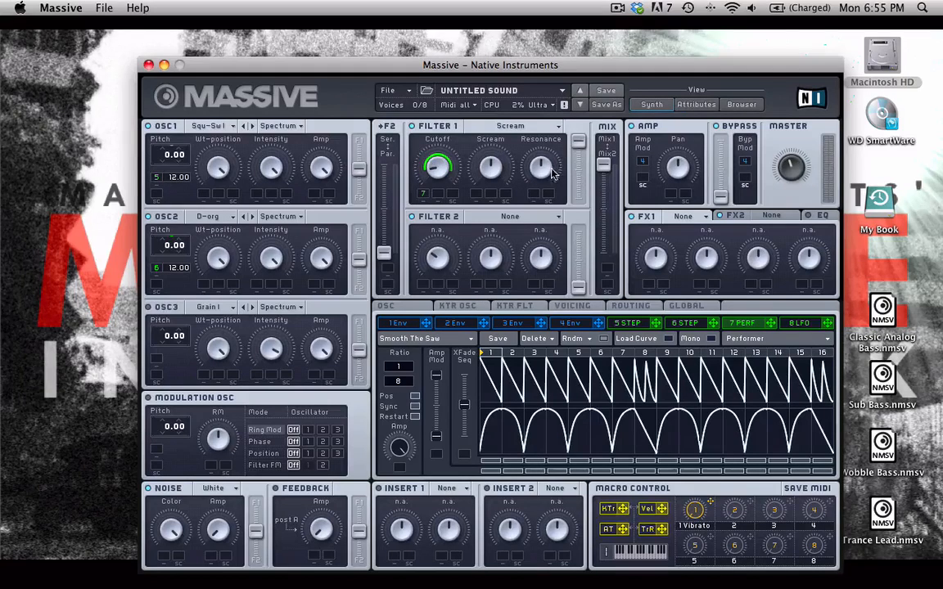
click(671, 325)
click(745, 324)
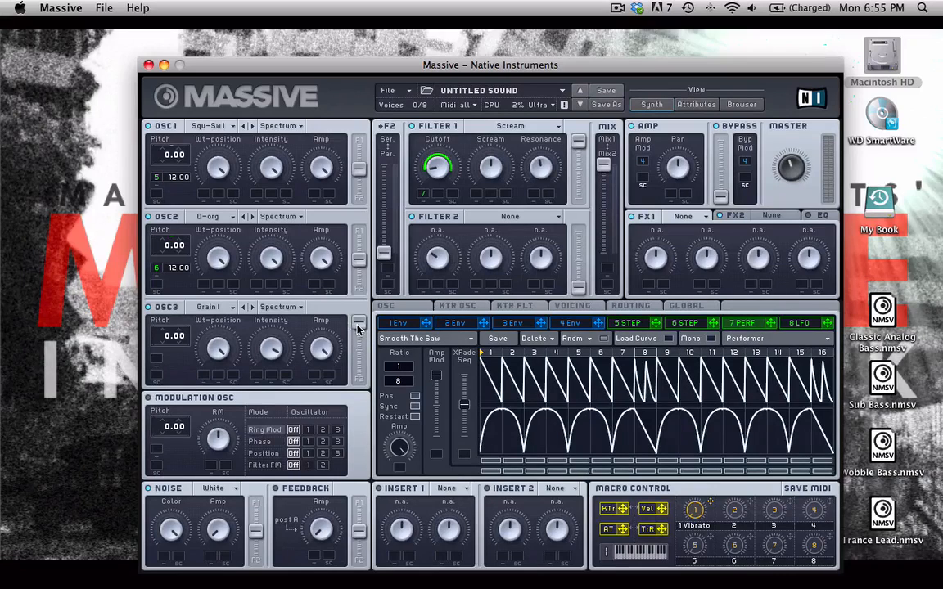
drag(357, 325, 358, 232)
drag(358, 168, 358, 141)
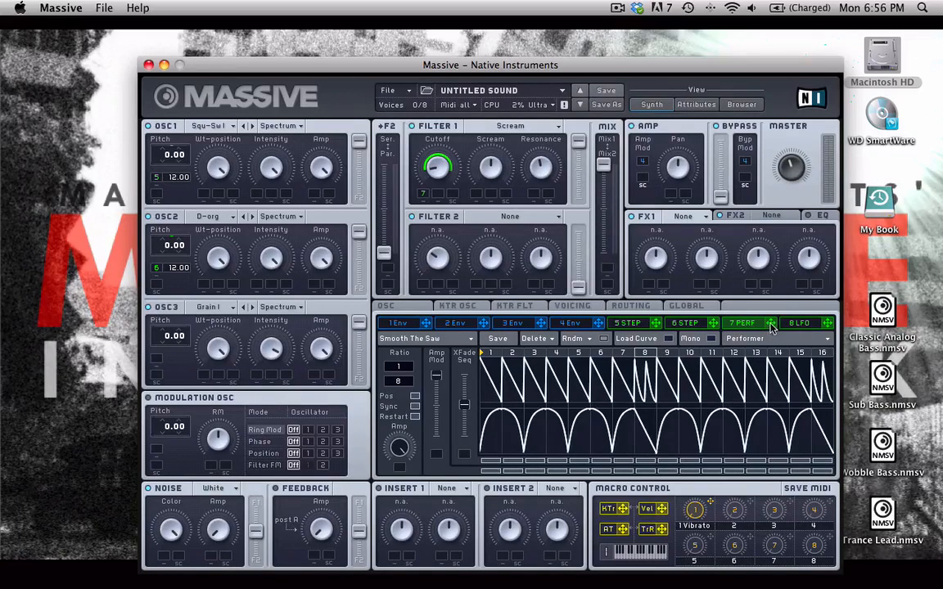
Assign performer 7 to the amp of Osc 2 and Osc 1, with base levels at minimum and full upward modulation ranges.
drag(343, 246, 316, 287)
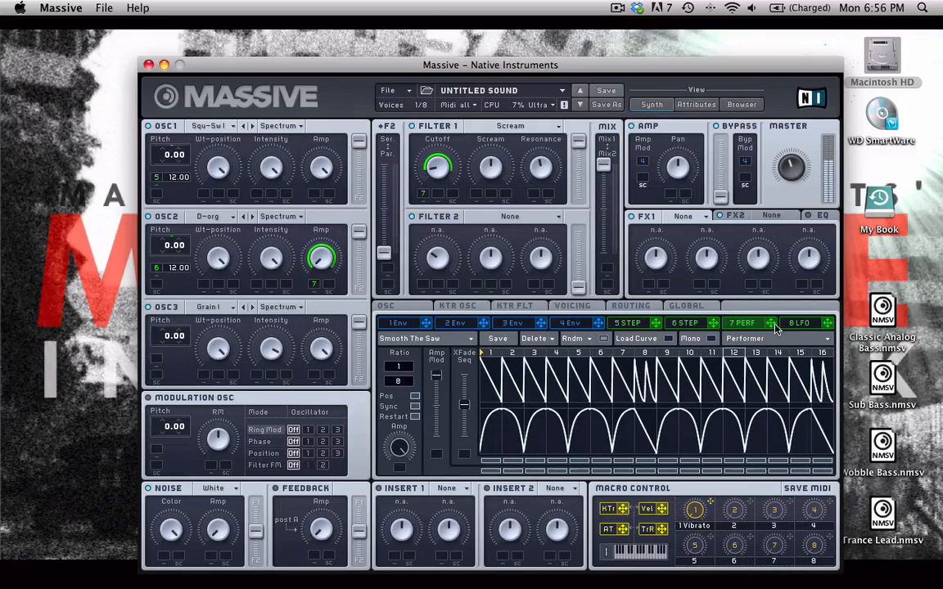
drag(772, 323, 314, 194)
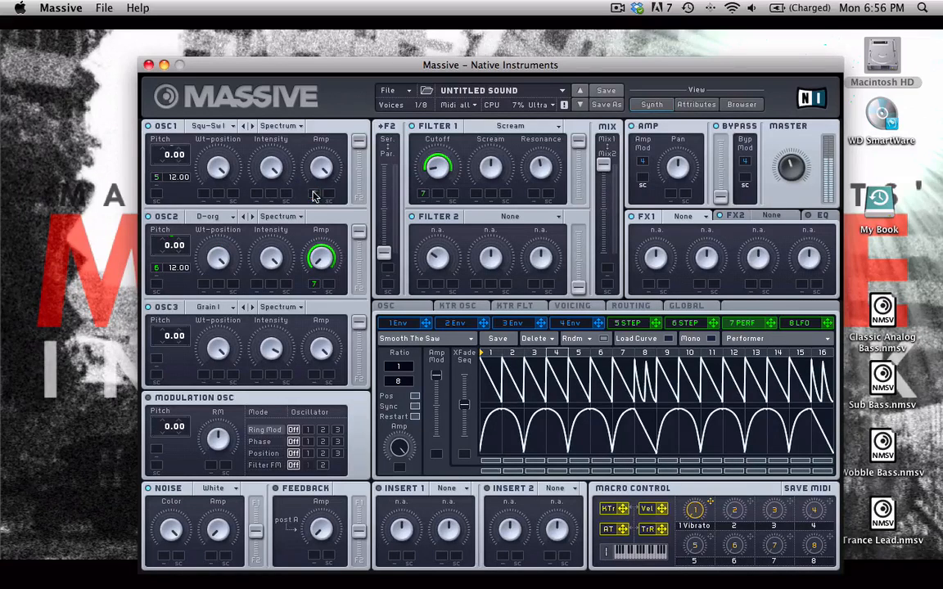
drag(335, 348, 337, 365)
drag(313, 194, 300, 90)
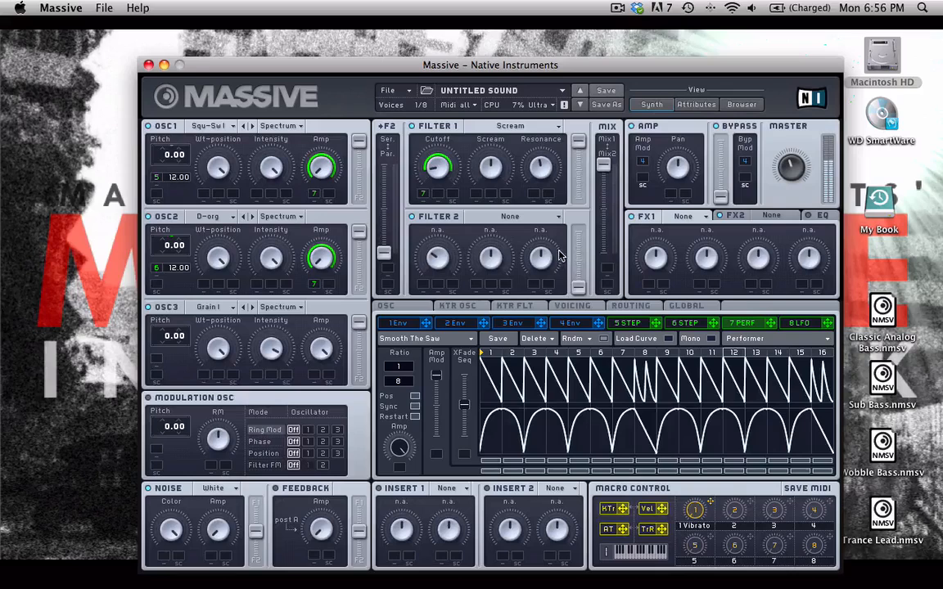
Load Classic Tube into FX1 and Delay Synced into FX2, and set the delay's left time ratio to 4/12.
click(686, 216)
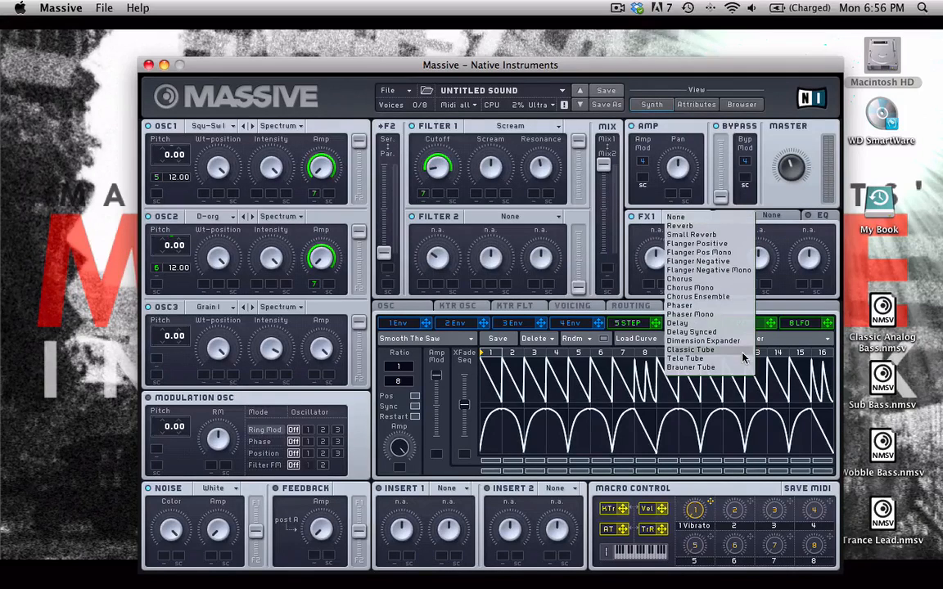
click(690, 349)
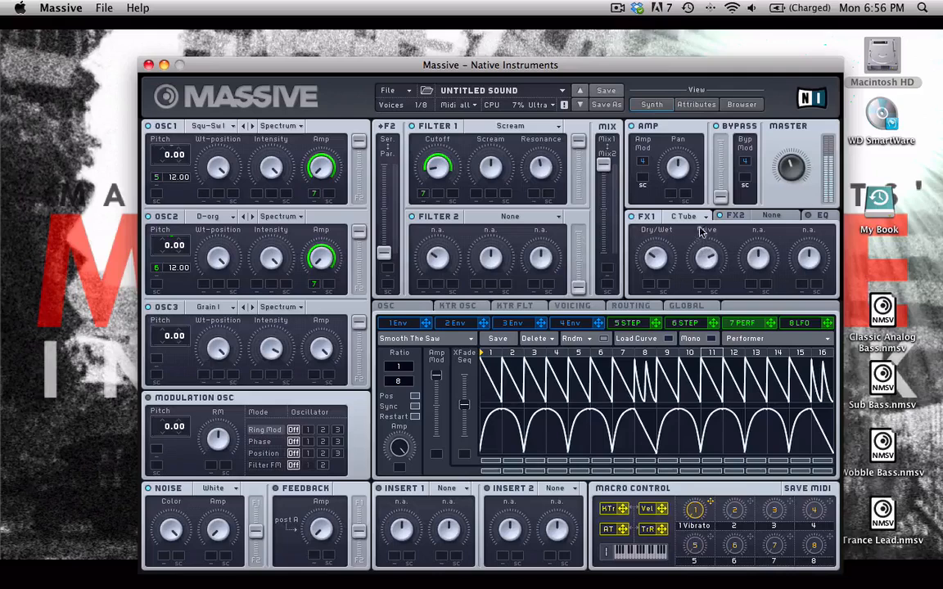
click(775, 218)
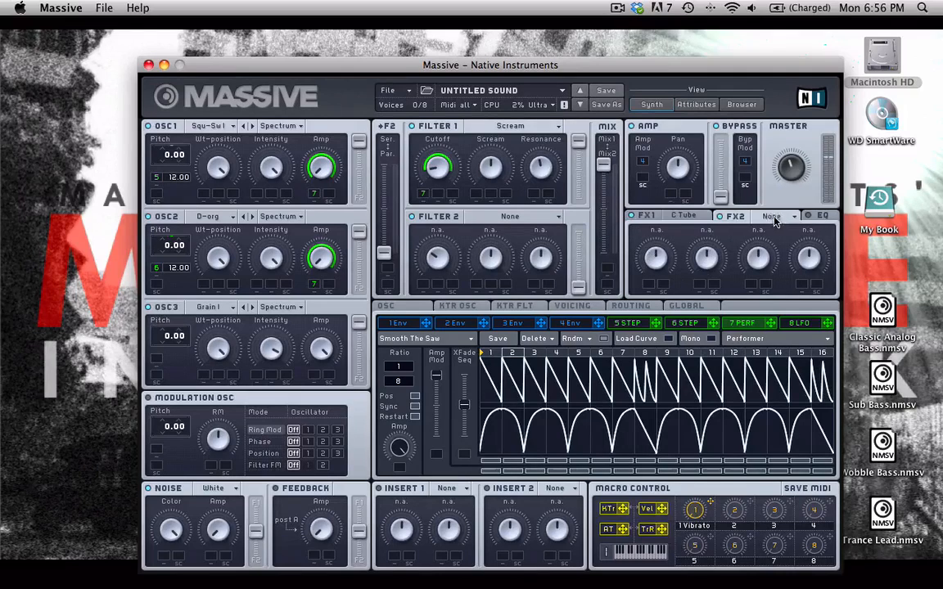
click(774, 218)
click(782, 331)
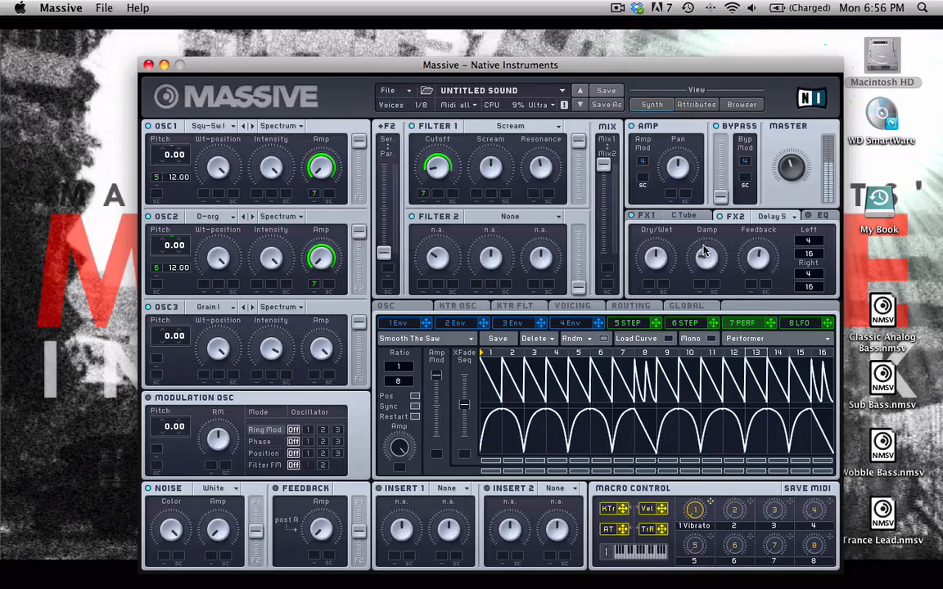
drag(809, 254, 814, 262)
Assign stepper 5 to the noise amp with an upward modulation range and change the noise type to Bright Noise.
click(628, 323)
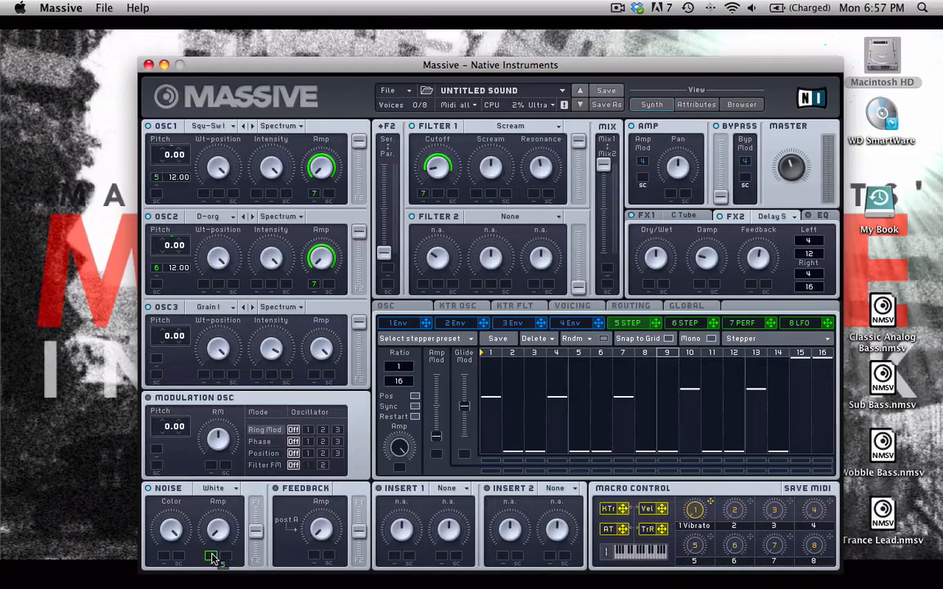
drag(211, 559, 218, 537)
click(215, 490)
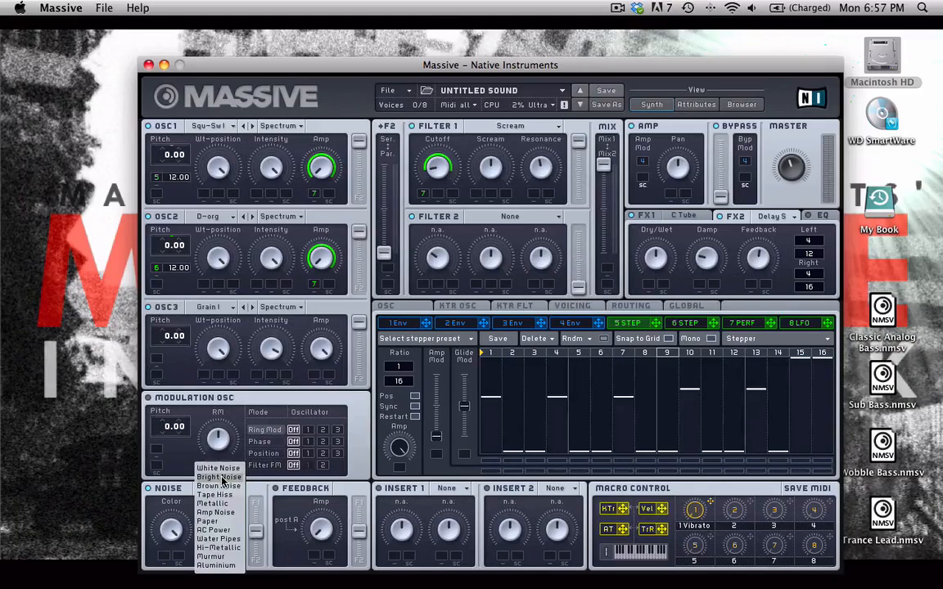
click(219, 478)
Route the noise entirely into Filter 2, raise Filter 2's output to maximum and move the filter mix near the middle.
drag(251, 536, 259, 587)
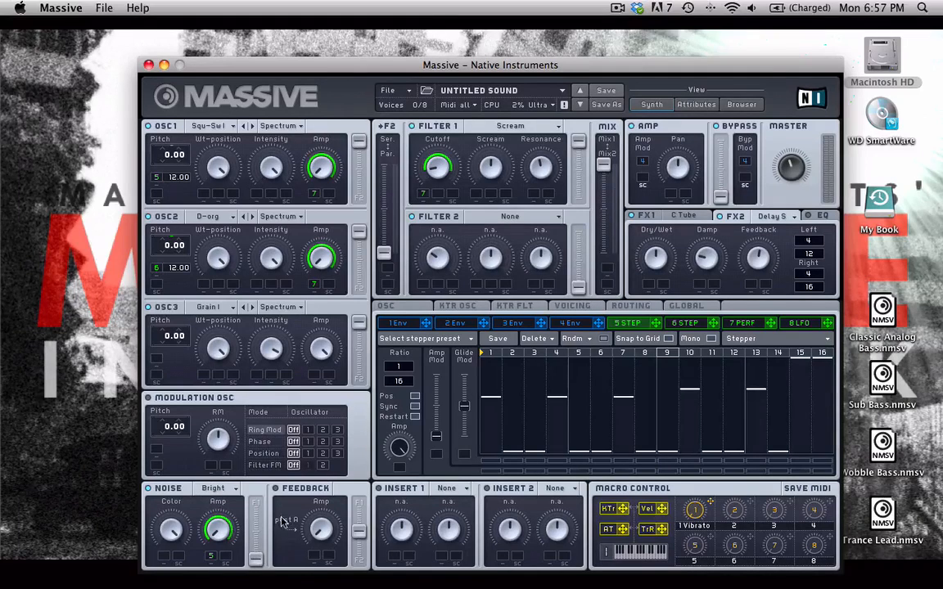
drag(603, 164, 603, 203)
drag(577, 285, 578, 235)
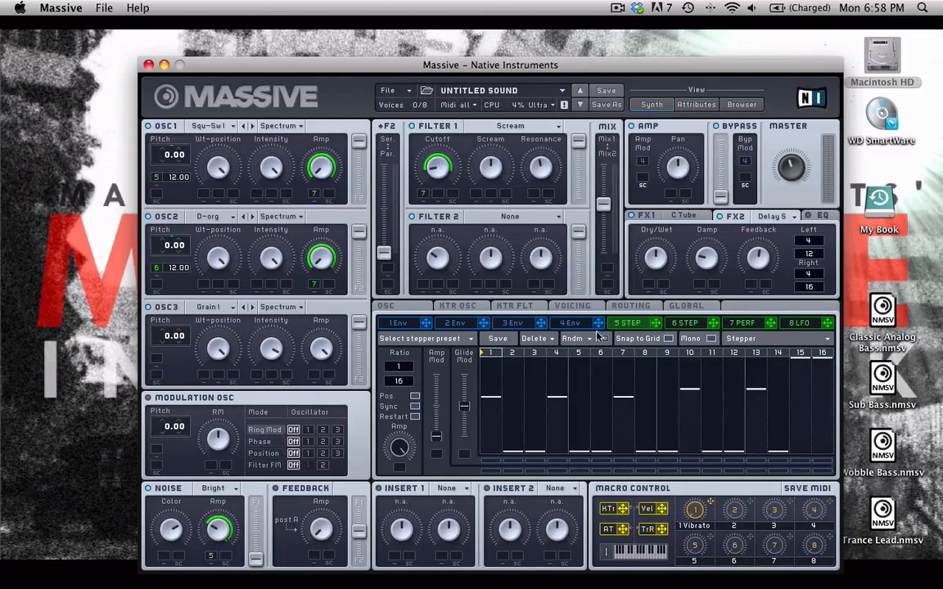
Bring up LFO 8, switch Osc 3 to Formant mode and adjust its intensity to about the middle.
click(819, 324)
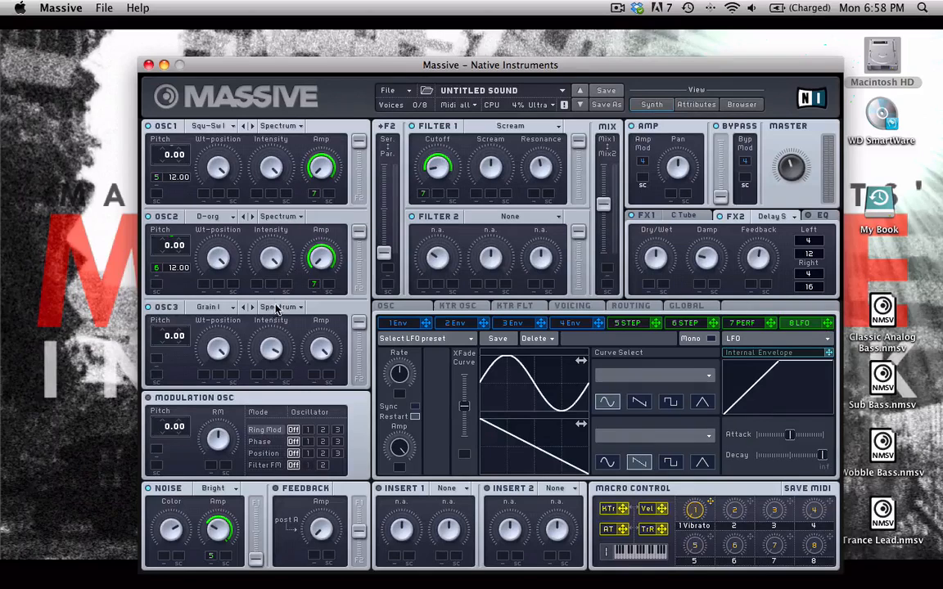
click(279, 307)
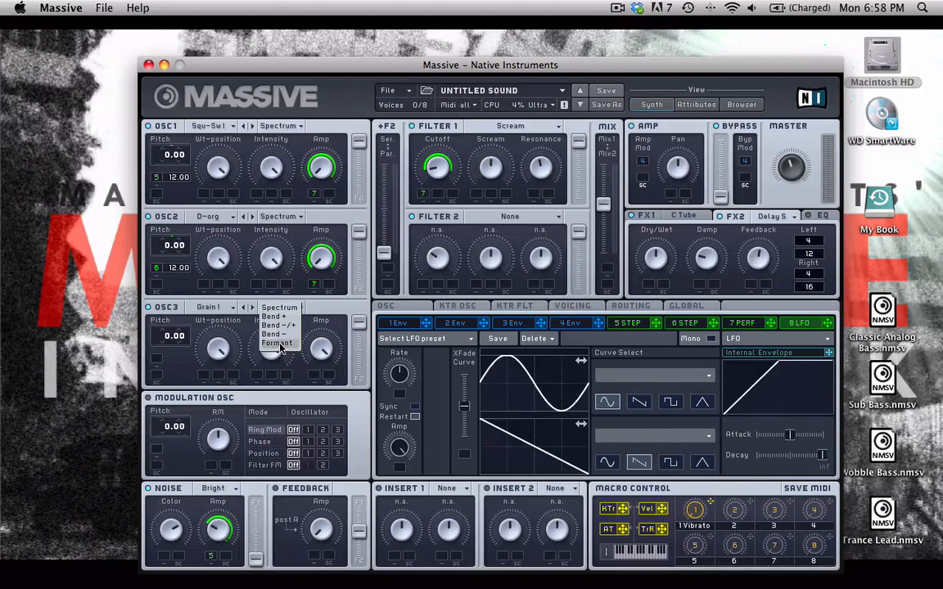
click(279, 344)
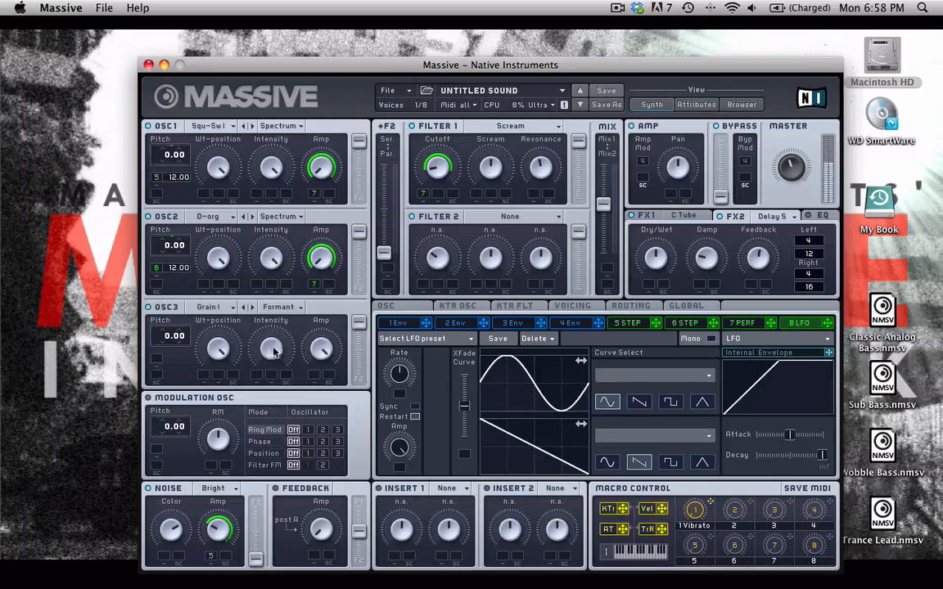
drag(277, 418, 278, 362)
Assign LFO 8 to Osc 3's intensity and the noise color, with the LFO crossfaded fully to its sine curve.
drag(828, 323, 248, 330)
drag(465, 407, 464, 375)
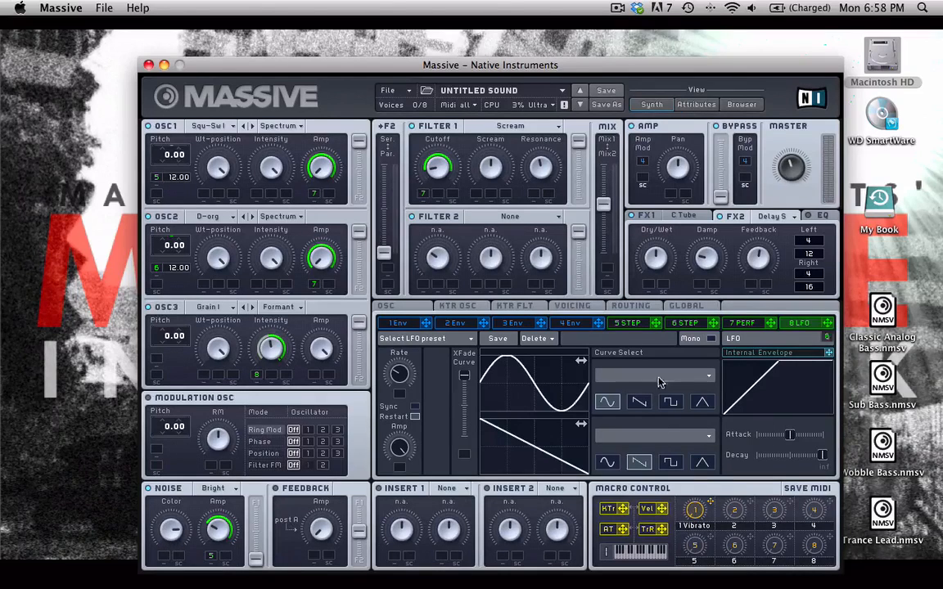
click(162, 560)
mouse_move(164, 532)
mouse_down()
mouse_move(166, 547)
mouse_move(160, 536)
mouse_up()
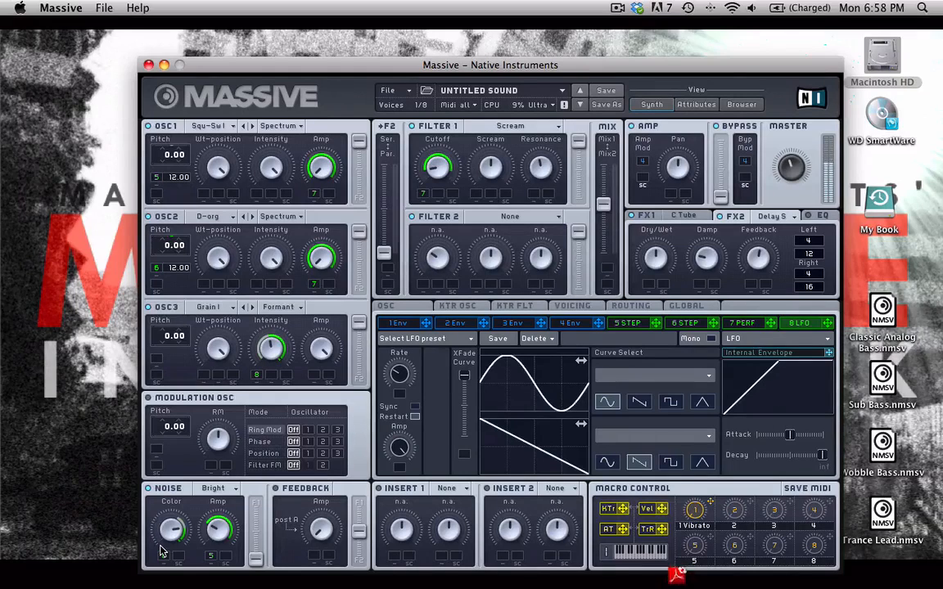
Enable Insert 1 with the Parabolic Shaper effect and place it ahead of Filter 1 in the signal routing.
click(439, 488)
click(391, 488)
click(391, 488)
click(447, 490)
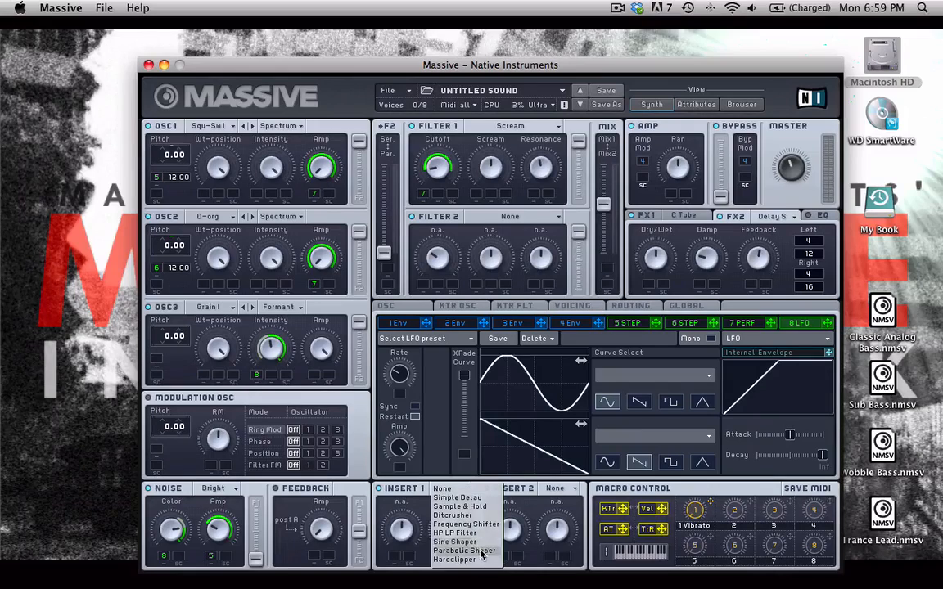
click(455, 551)
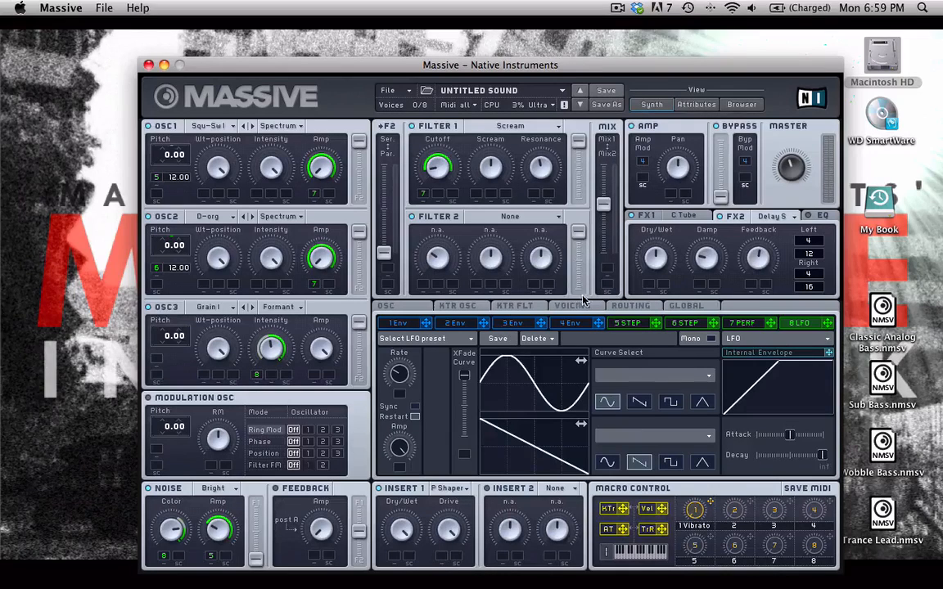
click(626, 305)
click(490, 345)
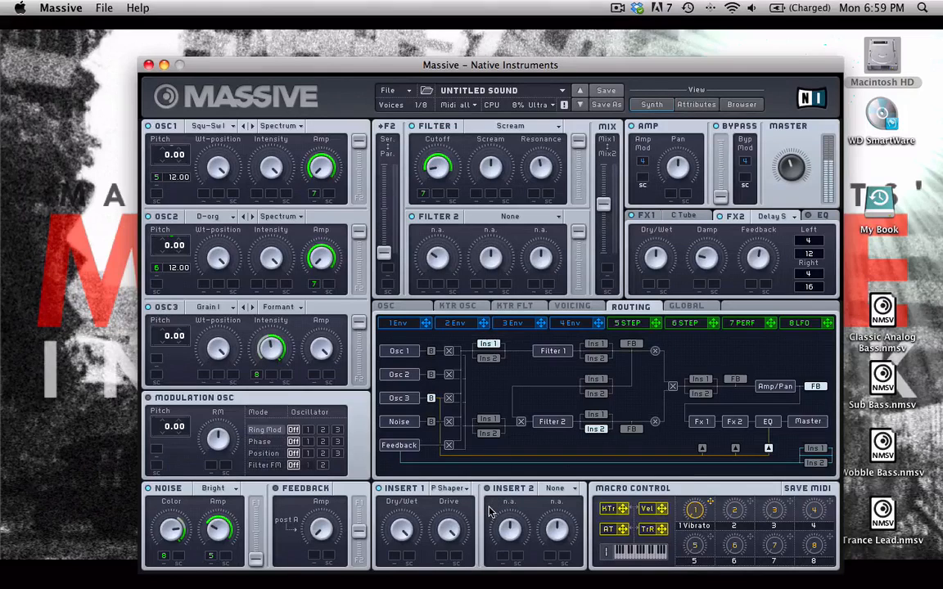